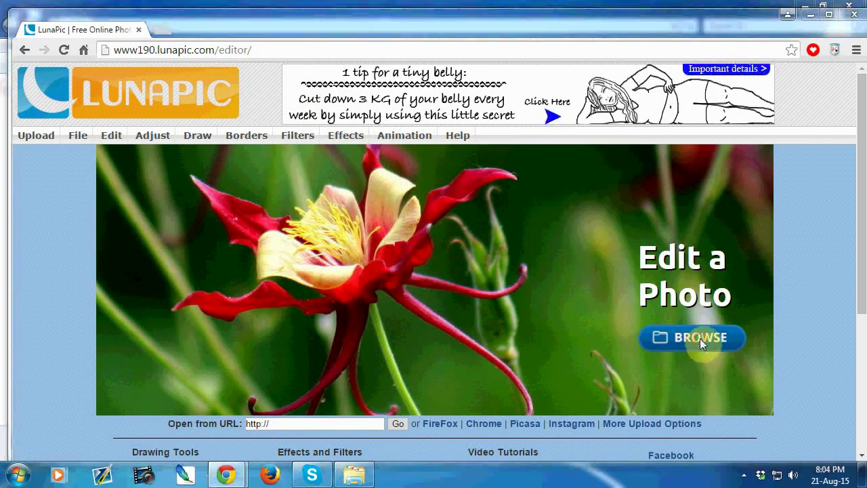
- Upload elearning.jpg from the Desktop into the LunaPic editor
{"action": "left_click", "coordinate": [700, 341]}
{"action": "left_click", "coordinate": [819, 125]}
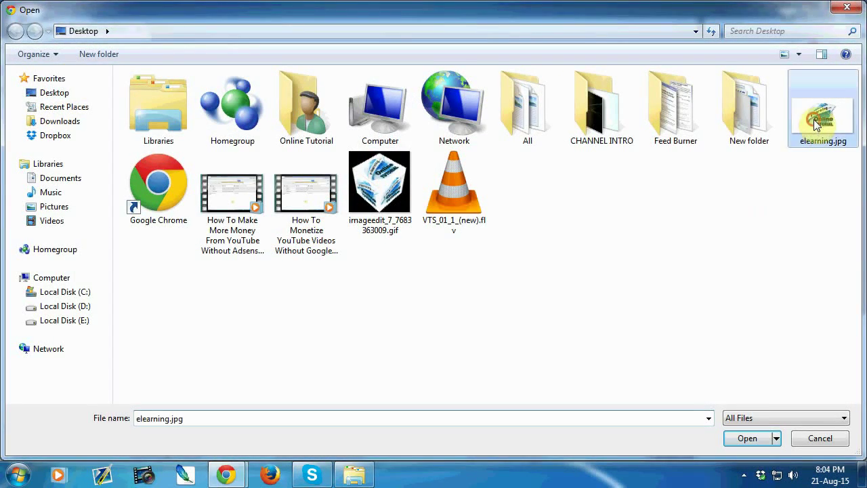
{"action": "left_click", "coordinate": [749, 438]}
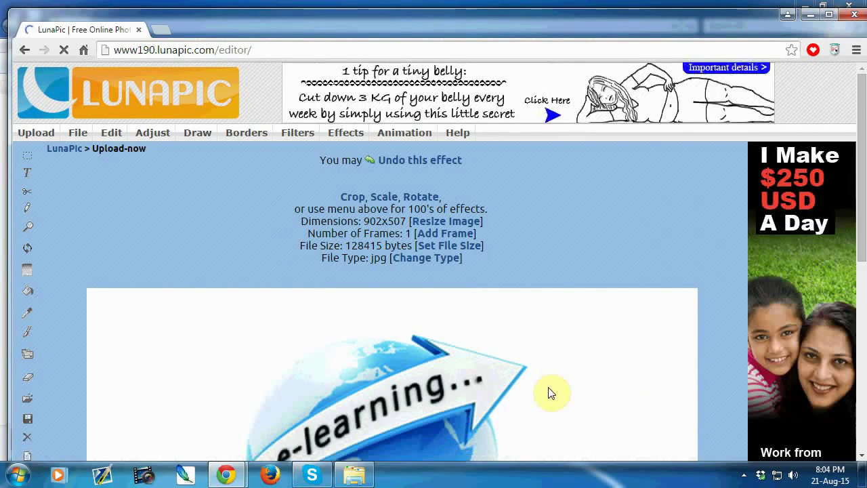
- Look over the uploaded 902x507 e-learning logo and bring up the Effects menu list
{"action": "scroll", "coordinate": [552, 392], "scroll_direction": "down", "scroll_amount": 1}
{"action": "scroll", "coordinate": [527, 362], "scroll_direction": "down", "scroll_amount": 1}
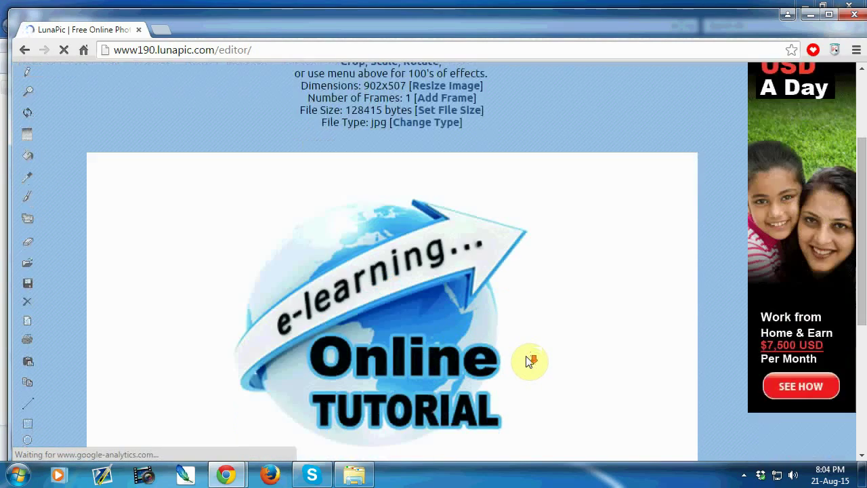
{"action": "scroll", "coordinate": [526, 360], "scroll_direction": "up", "scroll_amount": 2}
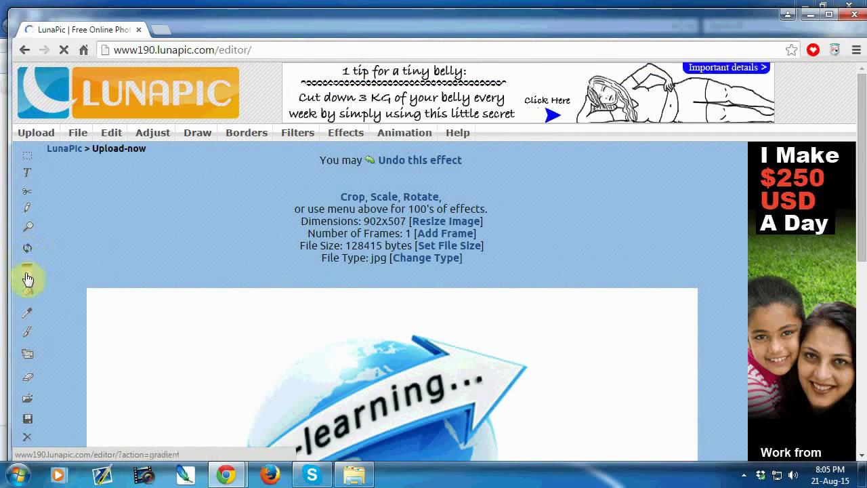
{"action": "scroll", "coordinate": [365, 349], "scroll_direction": "down", "scroll_amount": 4}
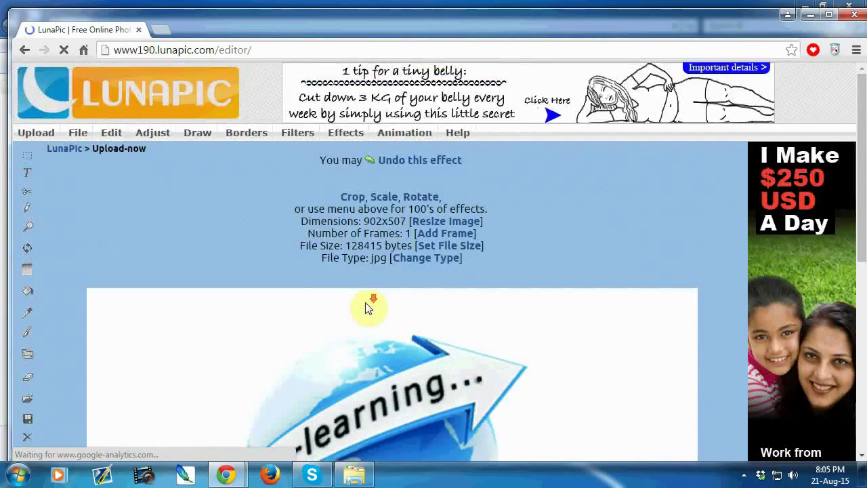
{"action": "scroll", "coordinate": [365, 302], "scroll_direction": "down", "scroll_amount": 1}
{"action": "scroll", "coordinate": [46, 249], "scroll_direction": "up", "scroll_amount": 1}
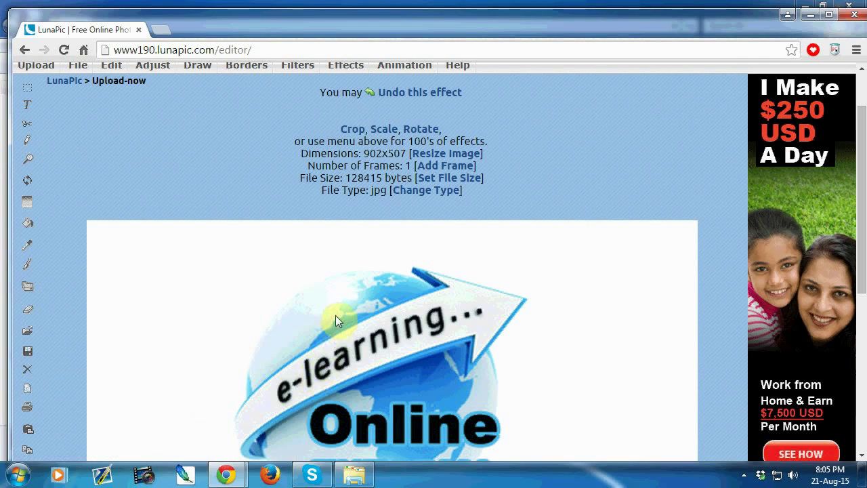
{"action": "scroll", "coordinate": [336, 319], "scroll_direction": "up", "scroll_amount": 1}
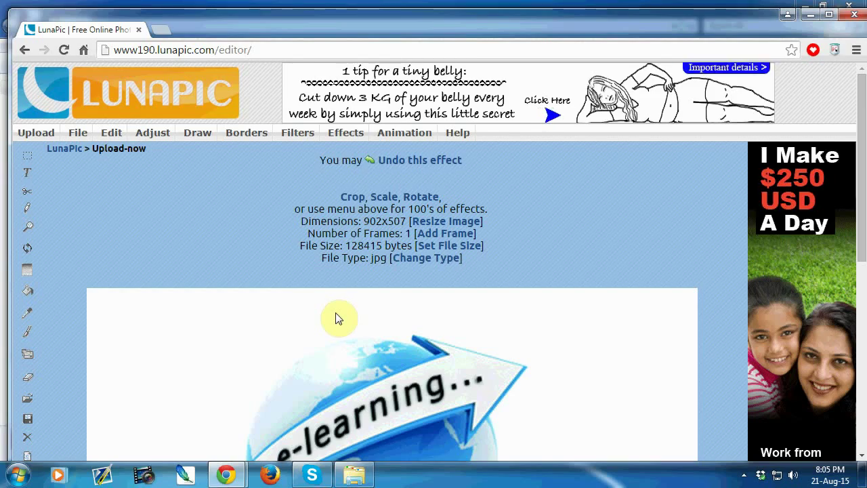
{"action": "scroll", "coordinate": [338, 319], "scroll_direction": "down", "scroll_amount": 1}
{"action": "scroll", "coordinate": [335, 313], "scroll_direction": "down", "scroll_amount": 1}
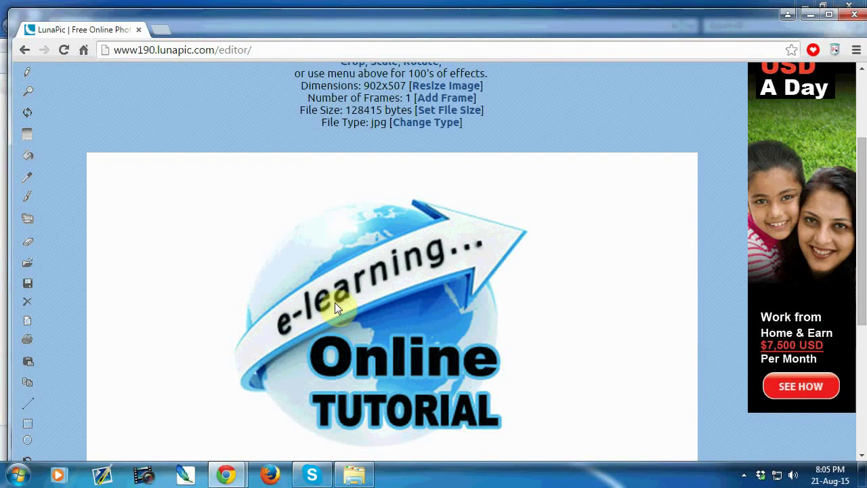
{"action": "scroll", "coordinate": [337, 308], "scroll_direction": "up", "scroll_amount": 2}
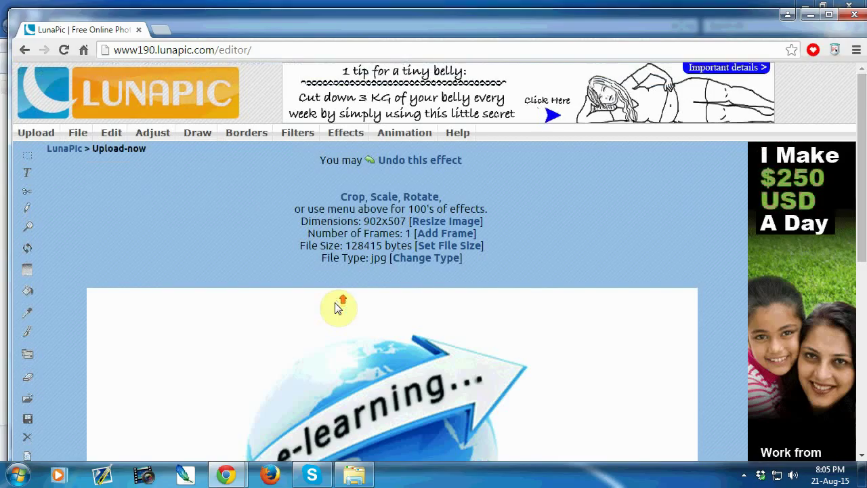
{"action": "mouse_move", "coordinate": [342, 134]}
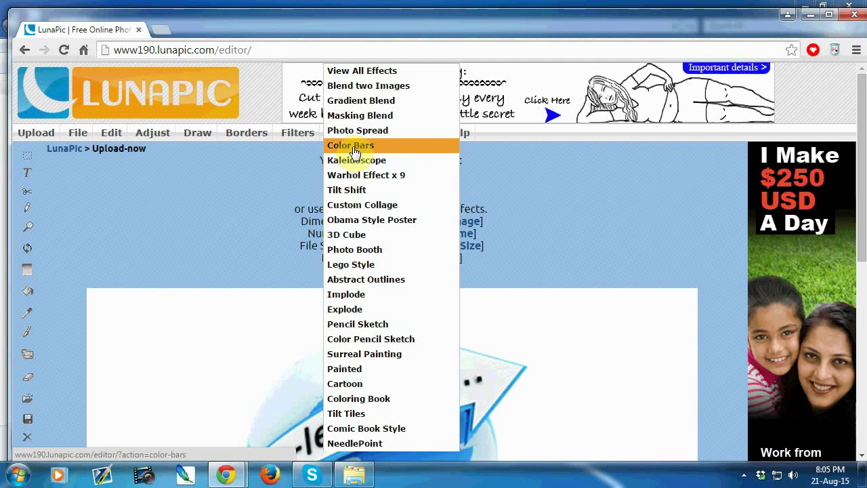
- Try the Lego Style effect on the logo, then undo it
{"action": "left_click", "coordinate": [366, 264]}
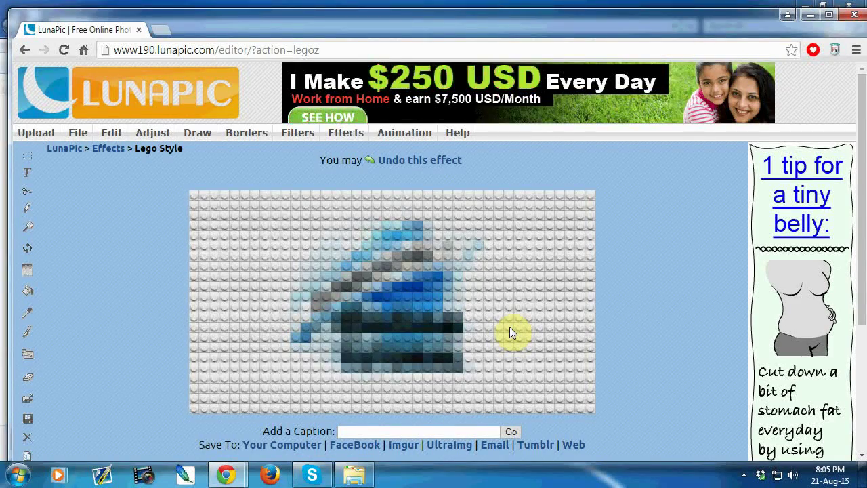
{"action": "left_click", "coordinate": [422, 167]}
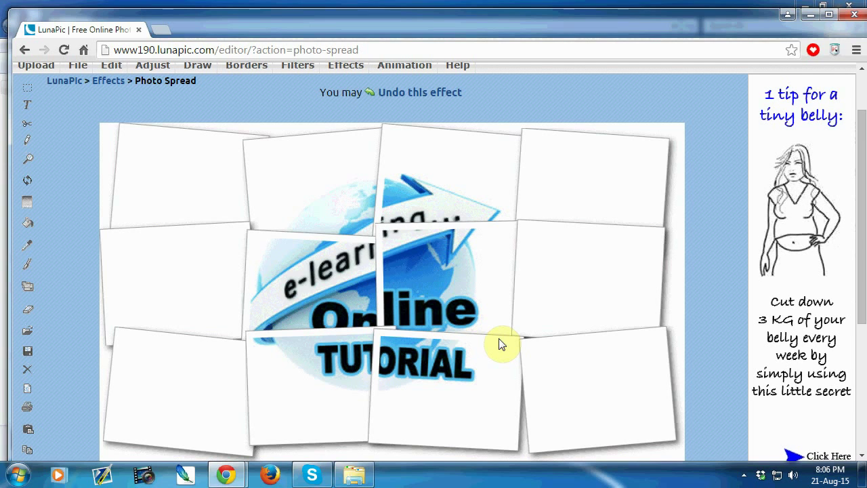
- Undo Photo Spread, try Pencil Sketch on the logo, and undo that too
{"action": "left_click", "coordinate": [411, 95]}
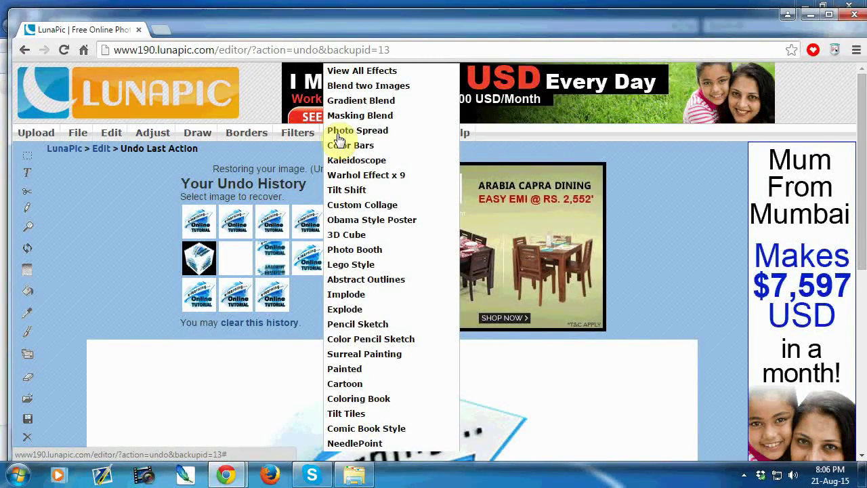
{"action": "left_click", "coordinate": [375, 324]}
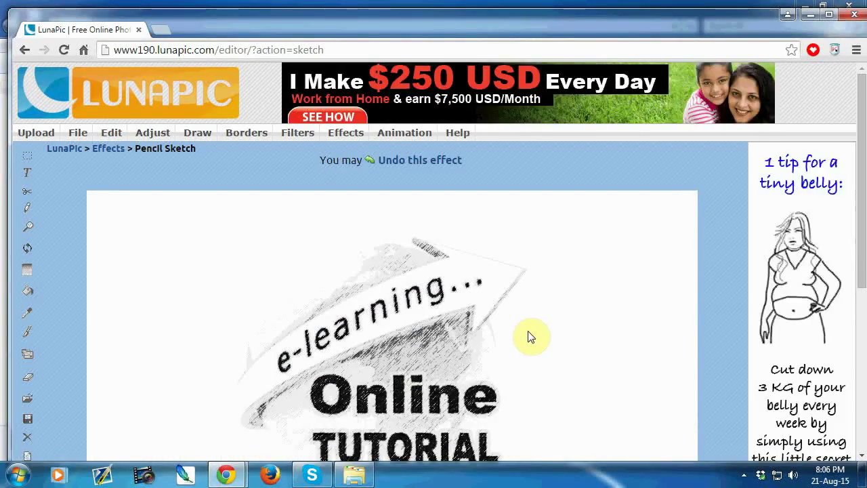
{"action": "scroll", "coordinate": [530, 337], "scroll_direction": "down", "scroll_amount": 1}
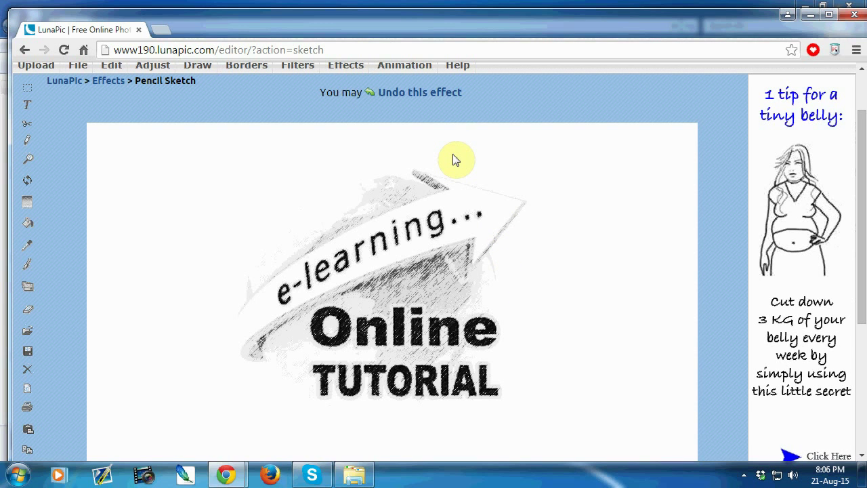
{"action": "scroll", "coordinate": [443, 160], "scroll_direction": "up", "scroll_amount": 1}
{"action": "left_click", "coordinate": [431, 159]}
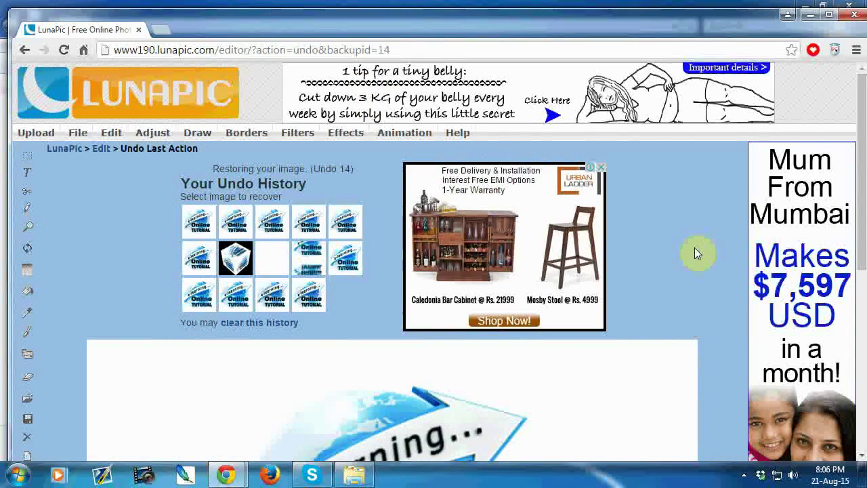
- Try the Pouring Rain animation on the logo and undo it, restoring the image as Undo 19
{"action": "mouse_move", "coordinate": [398, 141]}
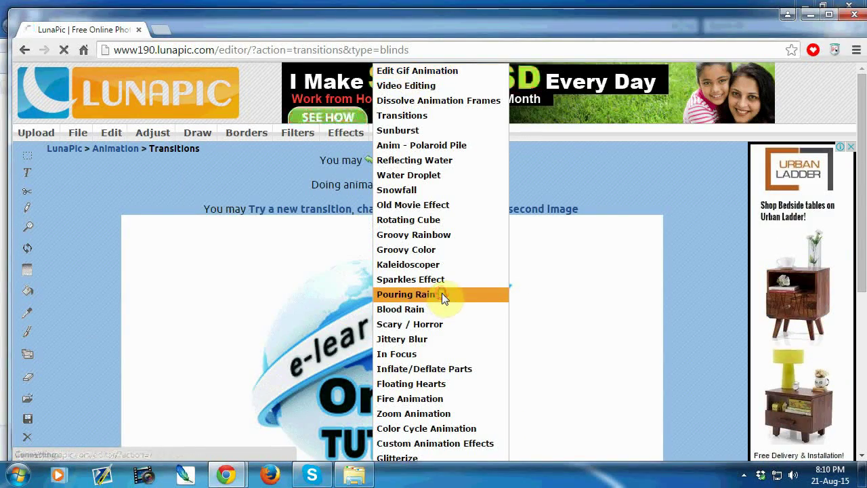
{"action": "left_click", "coordinate": [441, 293]}
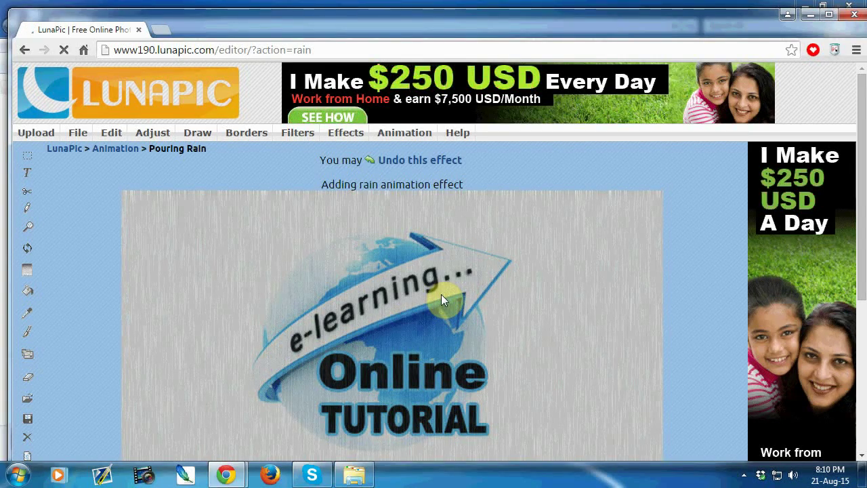
{"action": "scroll", "coordinate": [440, 298], "scroll_direction": "down", "scroll_amount": 1}
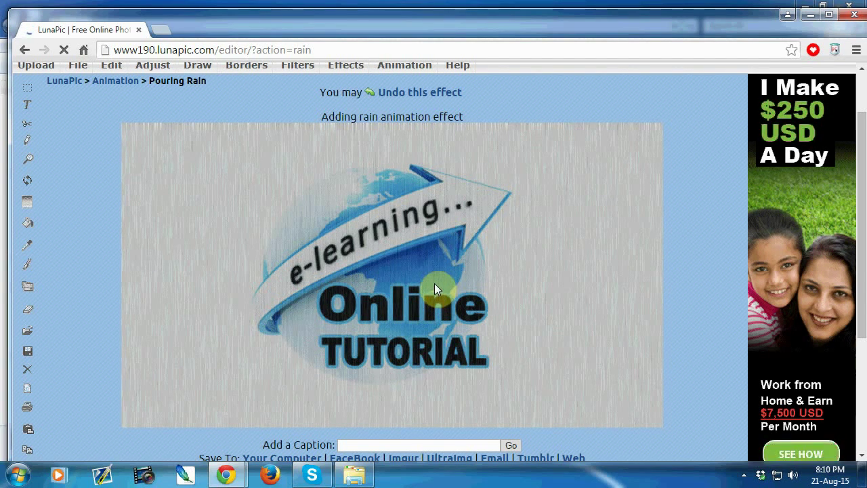
{"action": "left_click", "coordinate": [403, 95]}
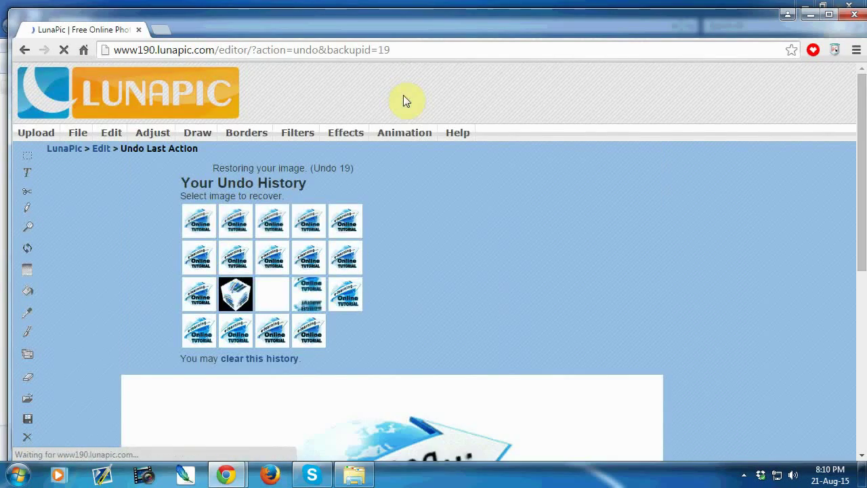
{"action": "mouse_move", "coordinate": [405, 133]}
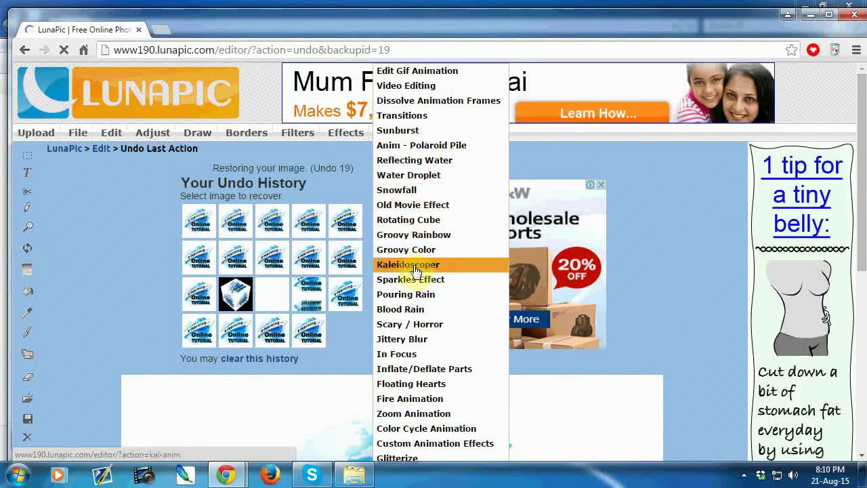
- Build a Rotating Cube animation using elearning.jpg for all three cube images
{"action": "left_click", "coordinate": [437, 219]}
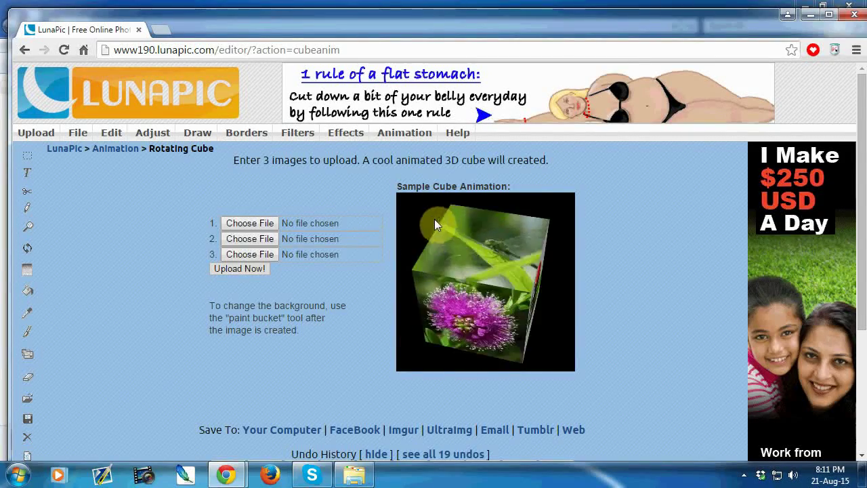
{"action": "left_click", "coordinate": [244, 225]}
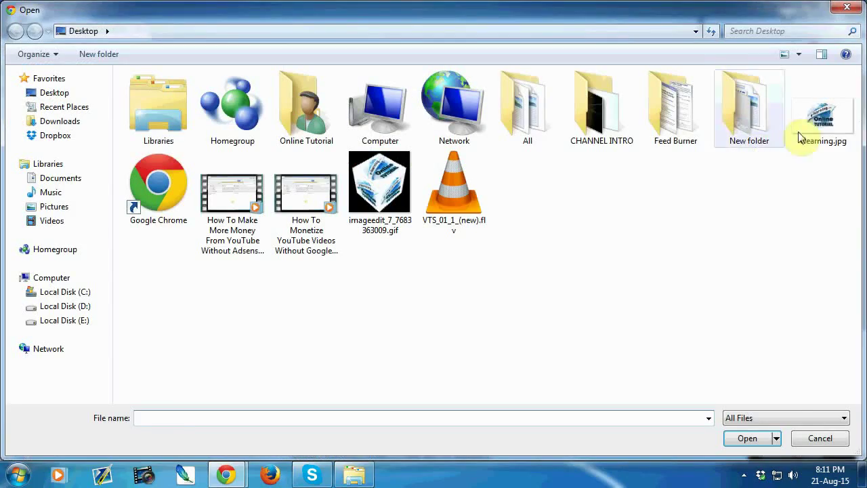
{"action": "left_click", "coordinate": [803, 129]}
{"action": "left_click", "coordinate": [752, 438]}
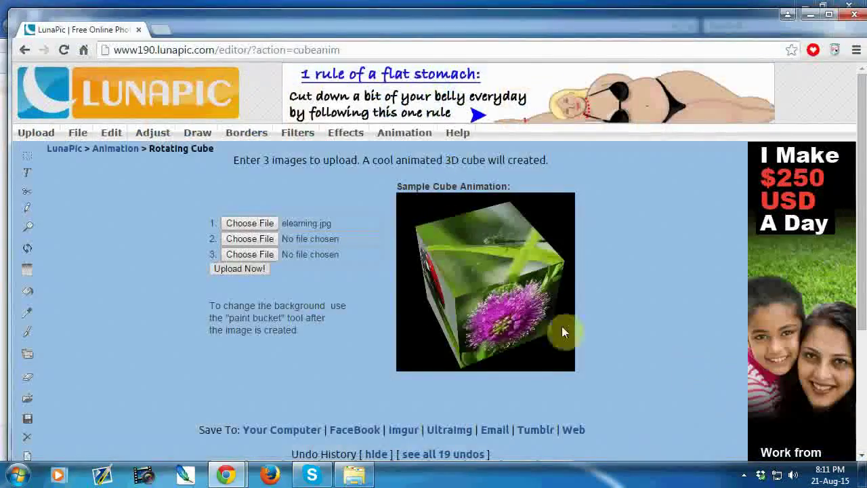
{"action": "left_click", "coordinate": [244, 238]}
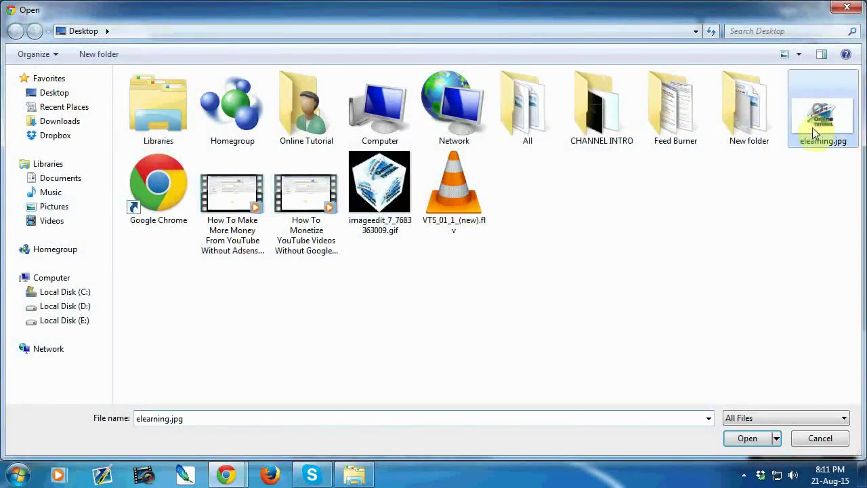
{"action": "left_click", "coordinate": [764, 438]}
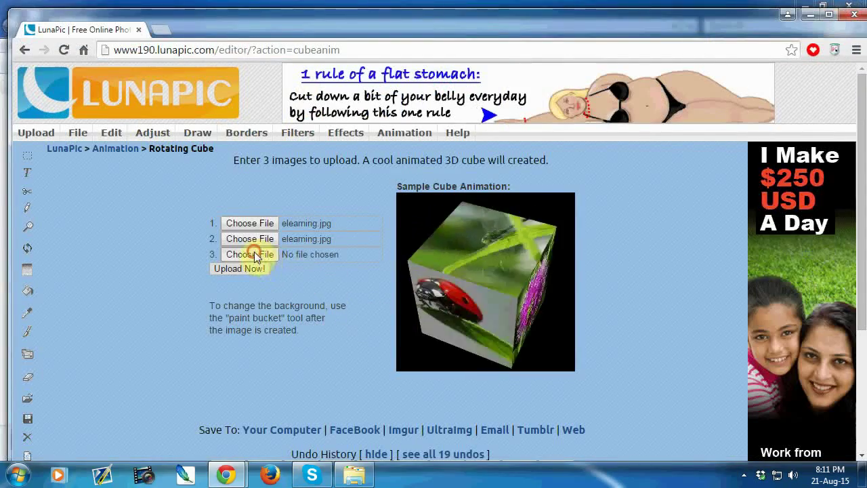
{"action": "left_click", "coordinate": [245, 252]}
{"action": "left_click", "coordinate": [820, 118]}
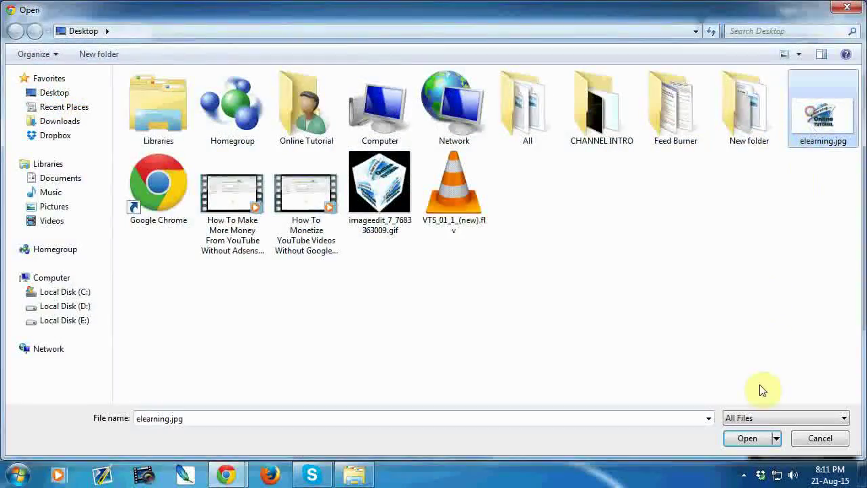
{"action": "left_click", "coordinate": [752, 438]}
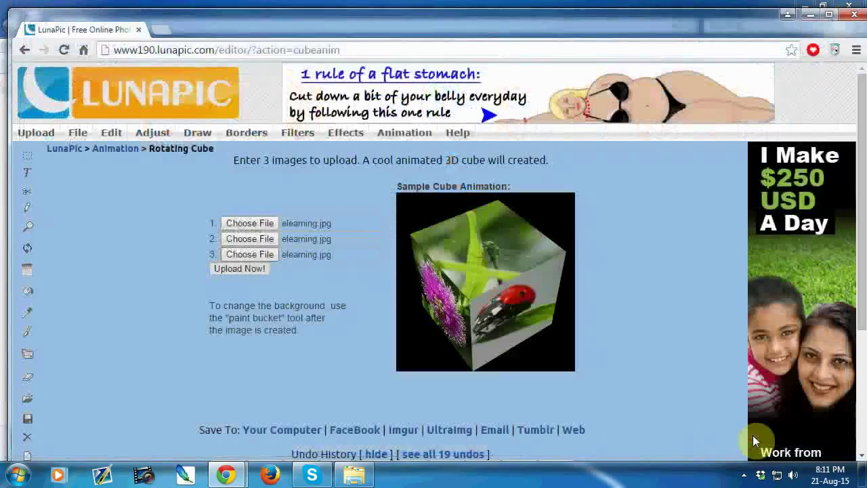
{"action": "left_click", "coordinate": [246, 269]}
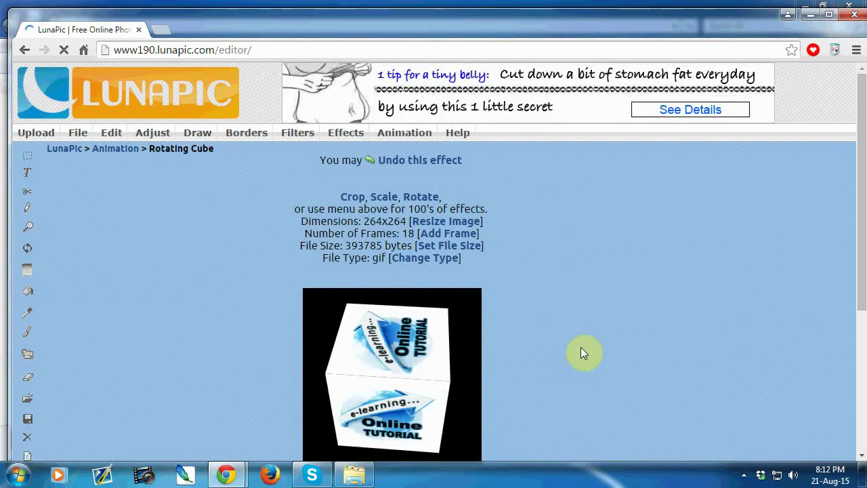
- Download the cube GIF to the computer as imageedit_20_3288910608.gif
{"action": "scroll", "coordinate": [580, 347], "scroll_direction": "down", "scroll_amount": 1}
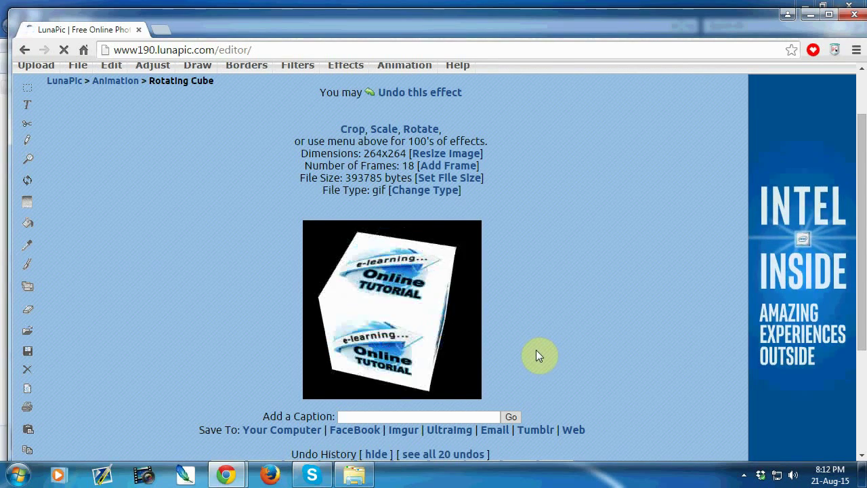
{"action": "left_click", "coordinate": [298, 433]}
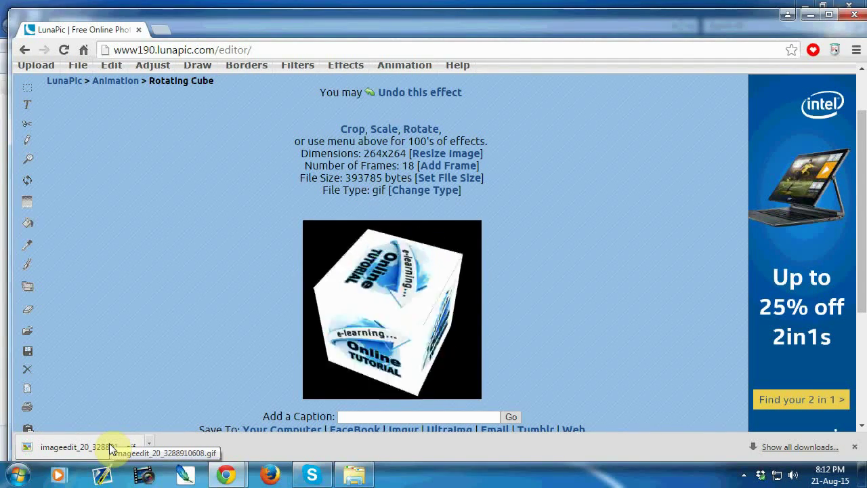
- View the downloaded cube GIF in Internet Explorer, declining the default-browser prompt, then close it
{"action": "left_click", "coordinate": [109, 442]}
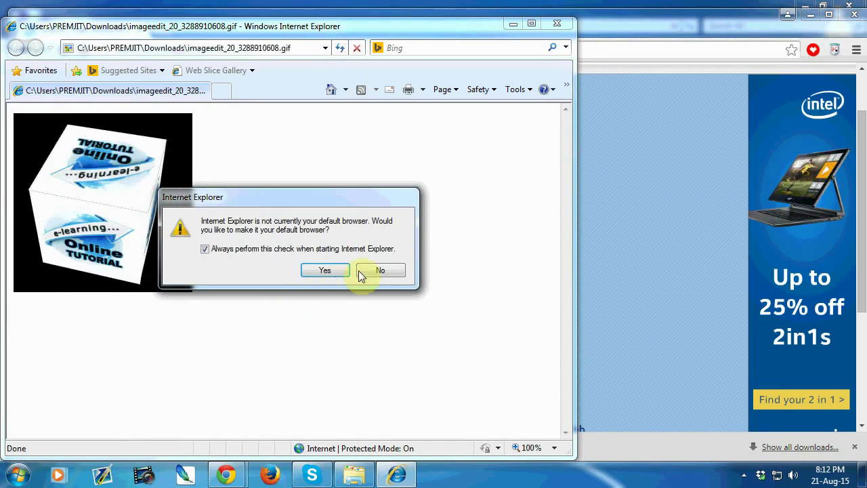
{"action": "left_click", "coordinate": [380, 271]}
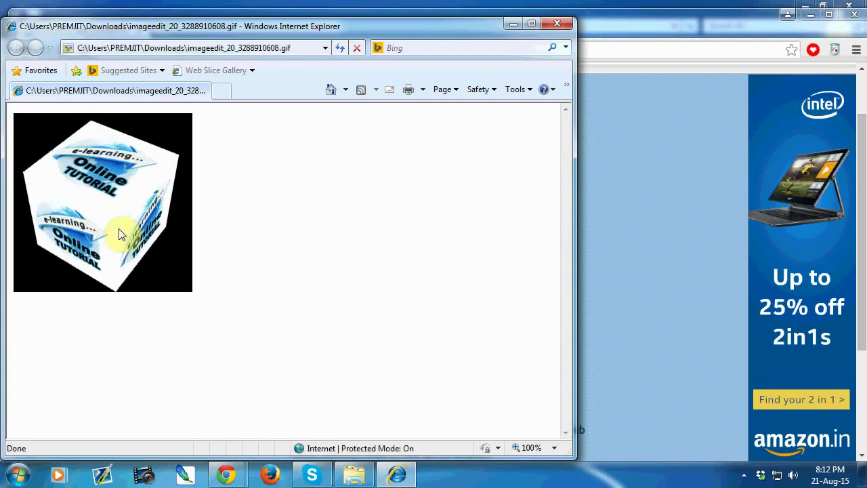
{"action": "left_click", "coordinate": [552, 23]}
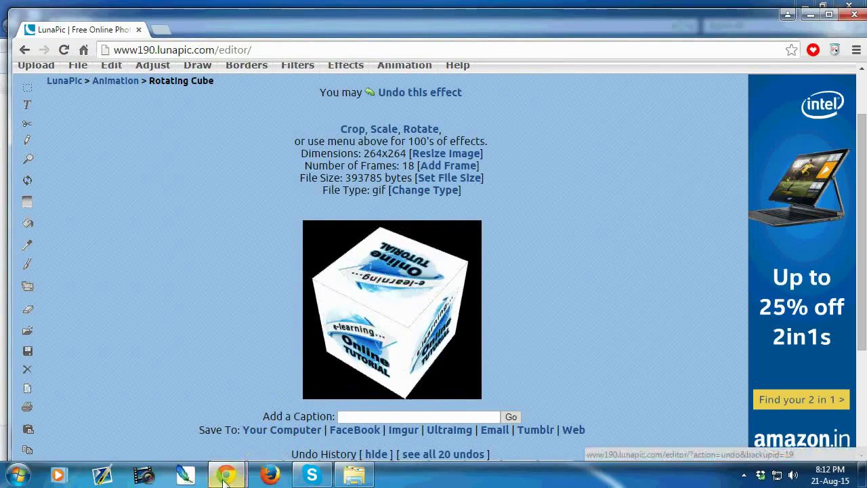
{"action": "mouse_move", "coordinate": [224, 476]}
{"action": "left_click", "coordinate": [188, 418]}
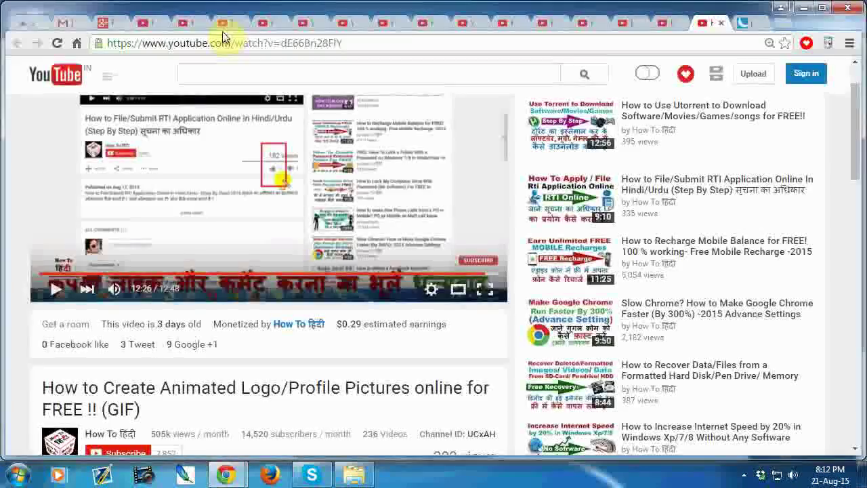
{"action": "left_click", "coordinate": [114, 24]}
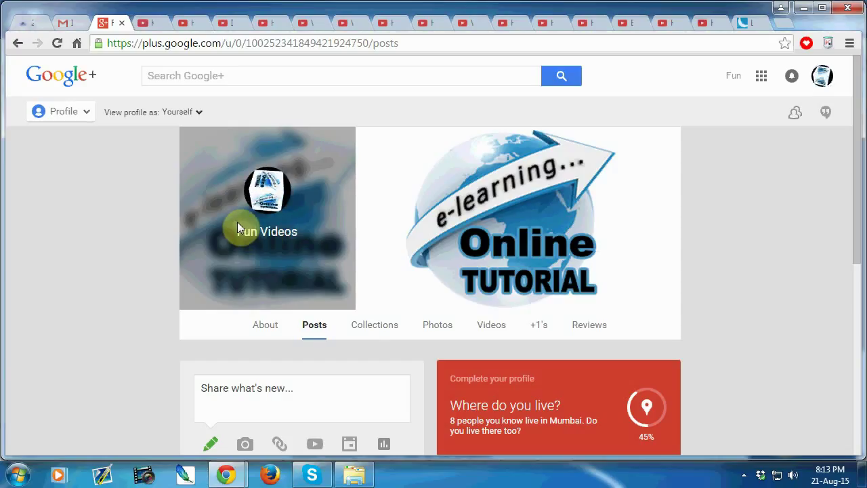
{"action": "left_click", "coordinate": [230, 478]}
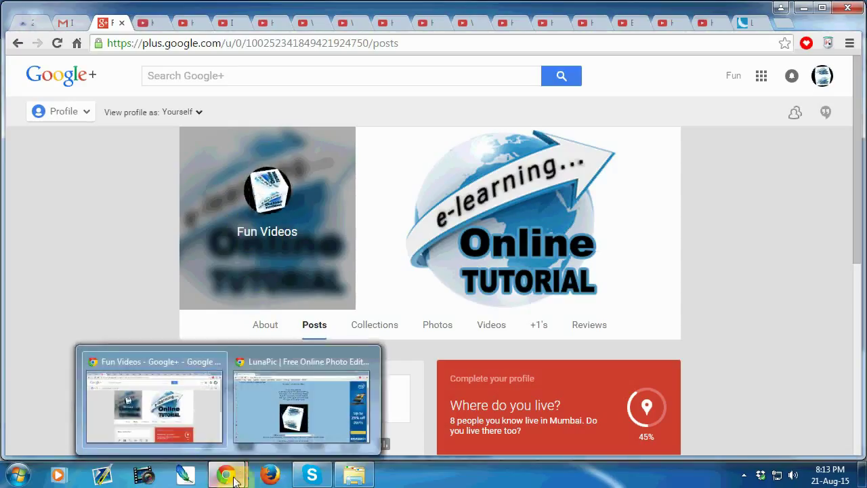
{"action": "left_click", "coordinate": [282, 403]}
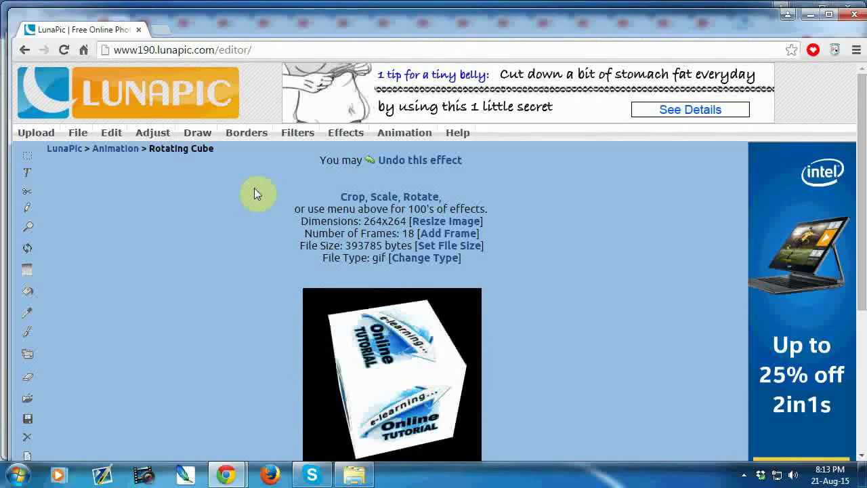
{"action": "mouse_move", "coordinate": [298, 133]}
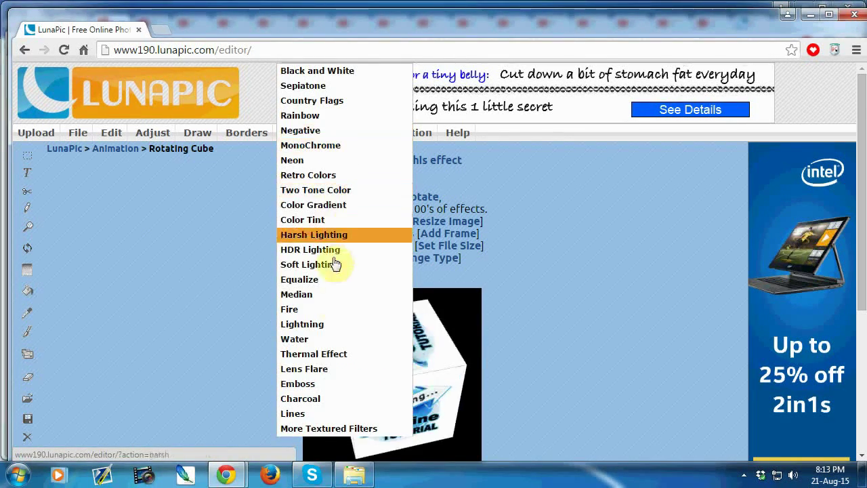